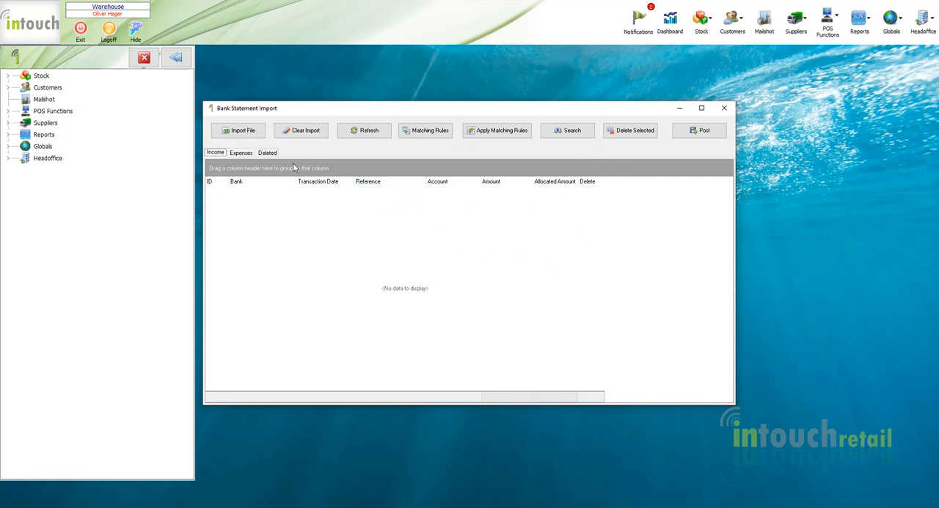
Import the bank statement FNB.csv from the Desktop using the FNB bank file type.
left_click(248, 132)
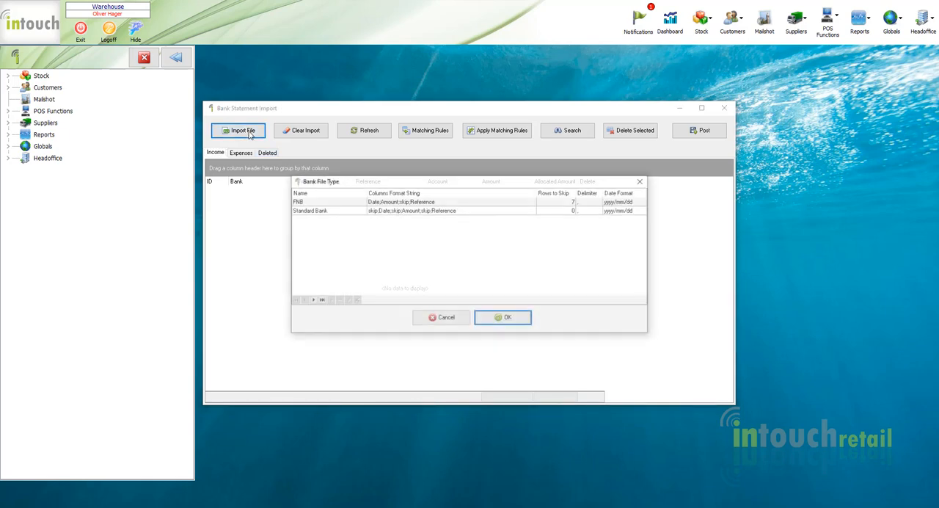
left_click(445, 201)
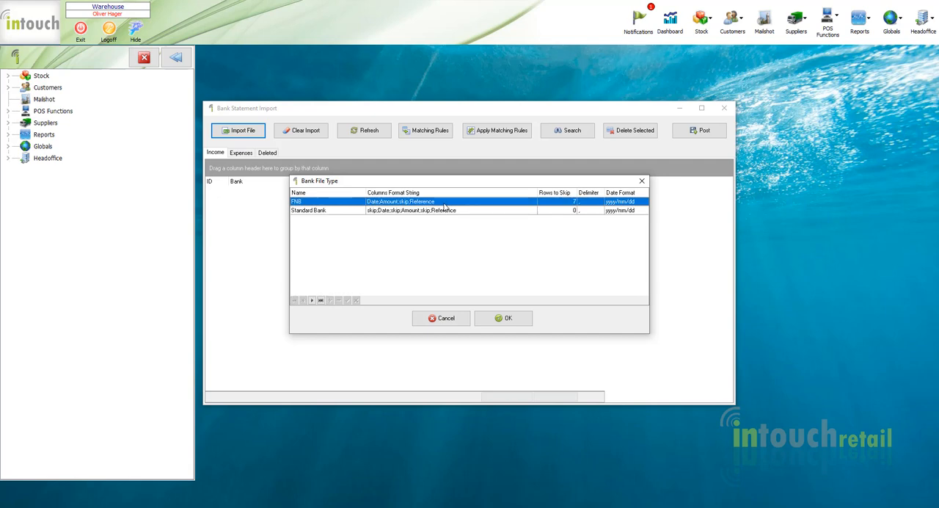
left_click(505, 323)
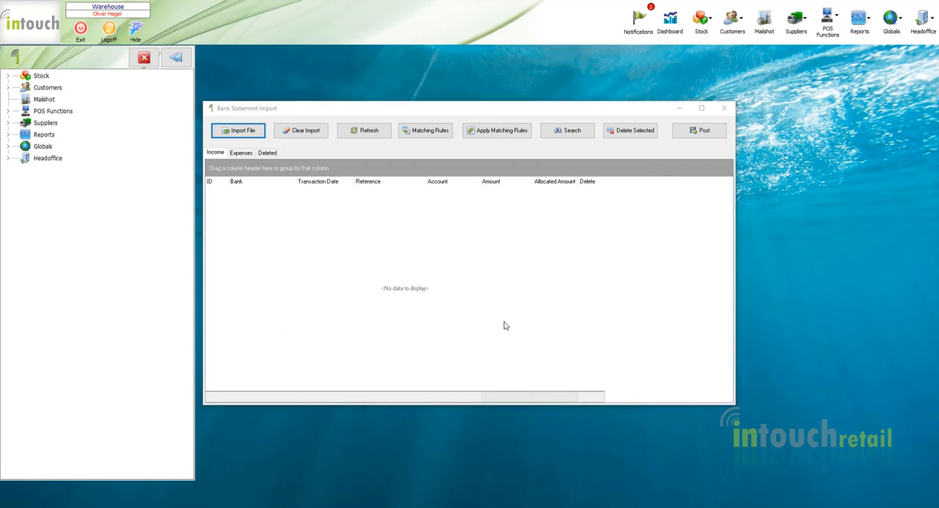
left_click(334, 213)
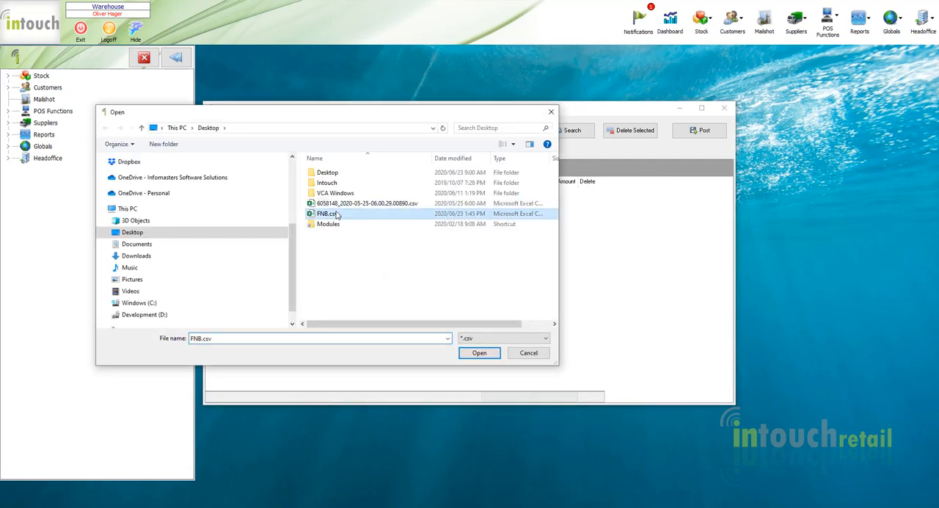
double_click(336, 214)
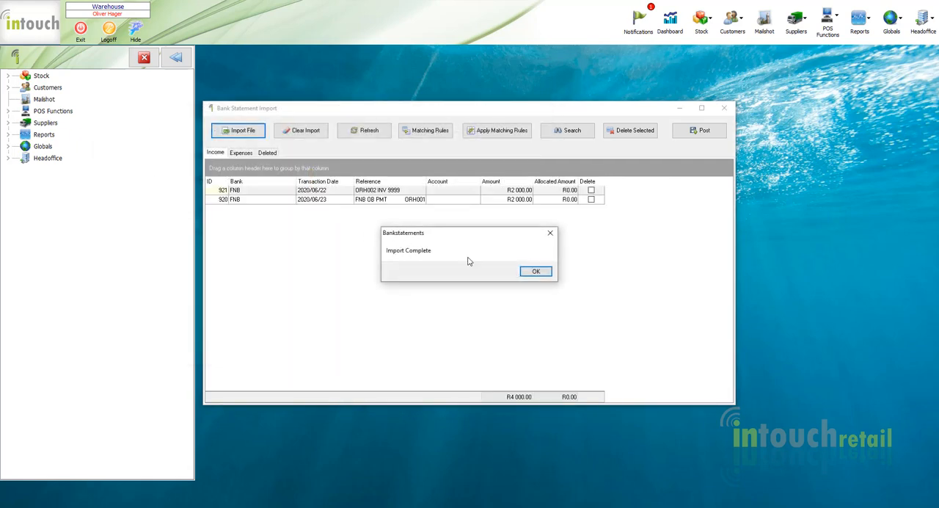
left_click(535, 271)
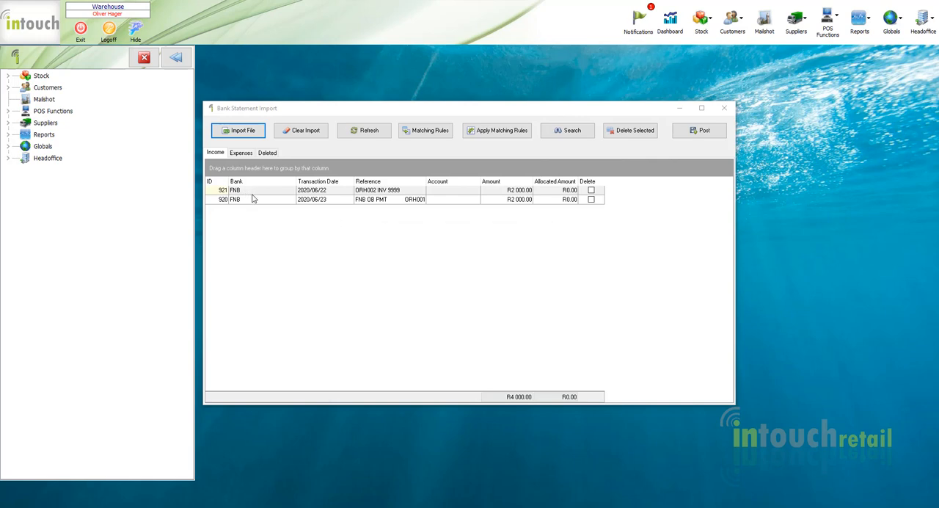
Examine the imported FNB income transactions and check the expense transactions, returning to the income list.
left_click(253, 198)
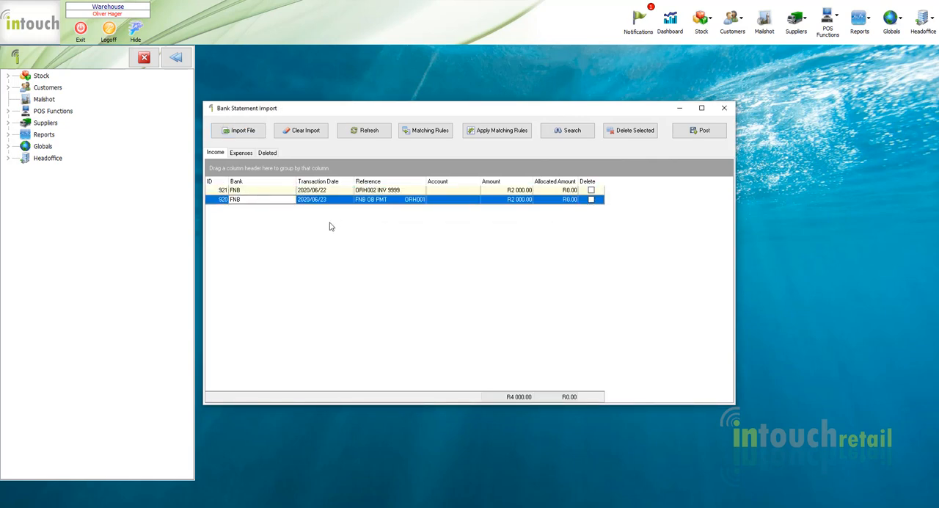
left_click(242, 152)
left_click(214, 152)
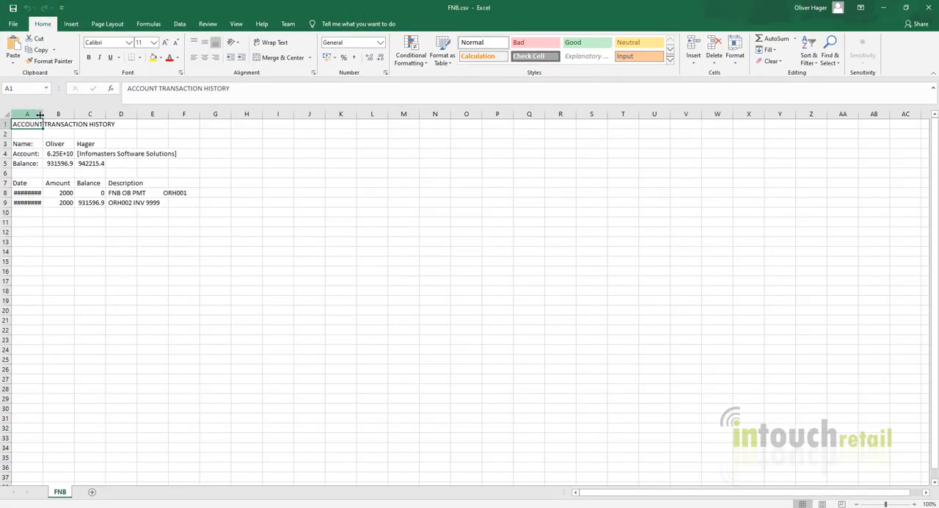
In Excel, widen column A of FNB.csv to read the transaction dates, and close the file without saving.
double_click(40, 115)
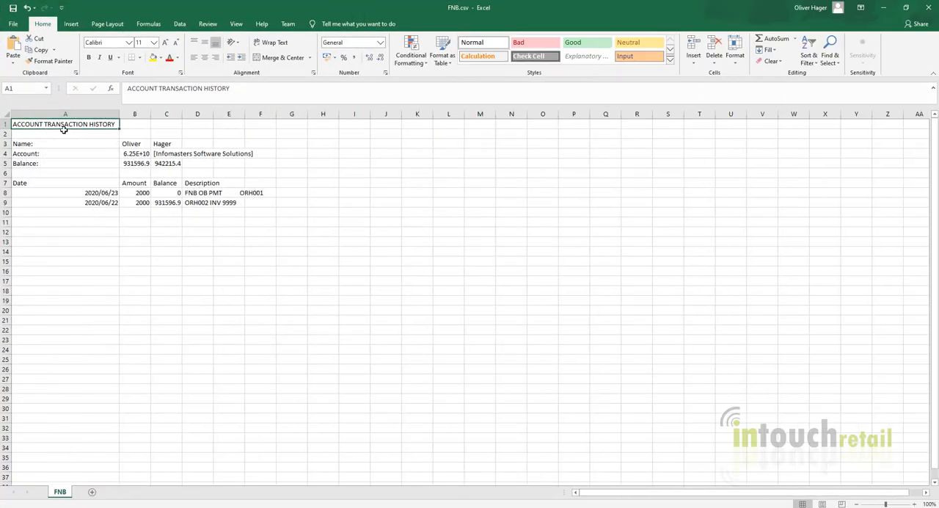
left_click(915, 10)
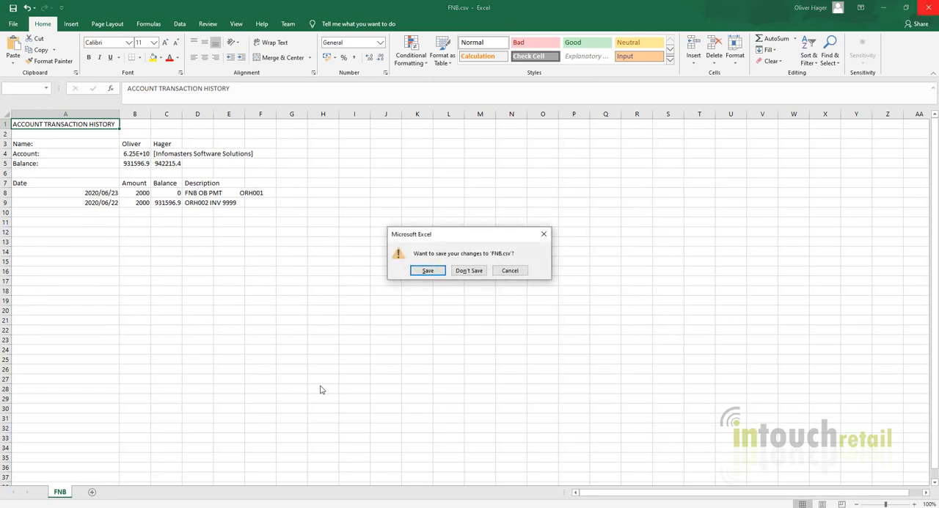
left_click(473, 270)
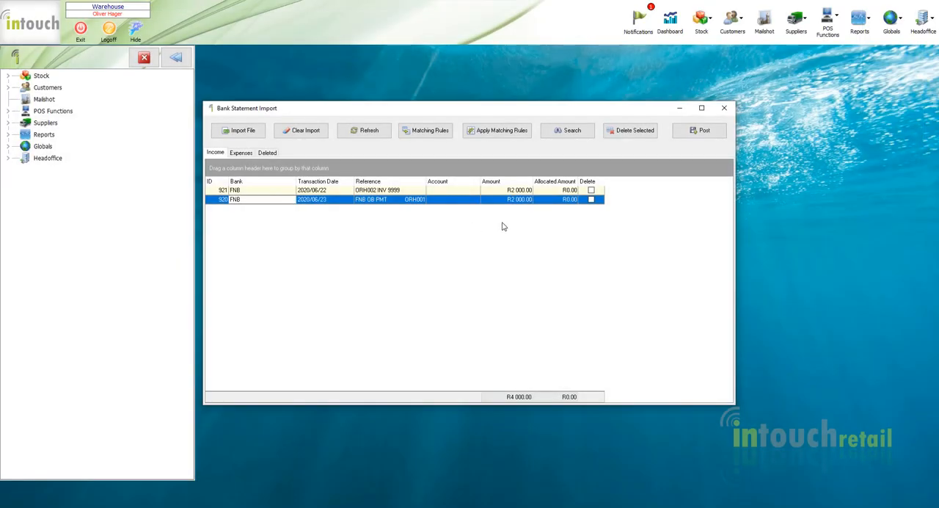
Assign the Open Item customer account to the FNB income transaction dated 2020/06/22.
left_click(375, 192)
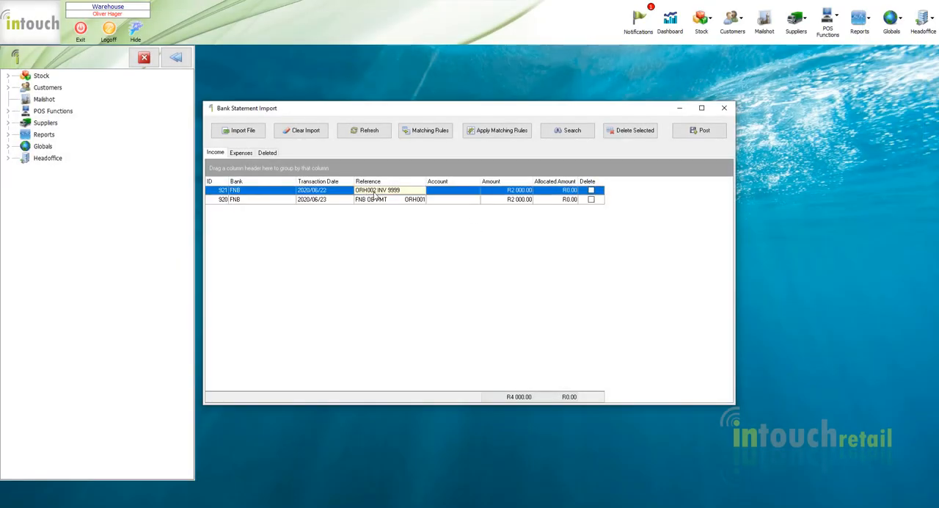
left_click(475, 192)
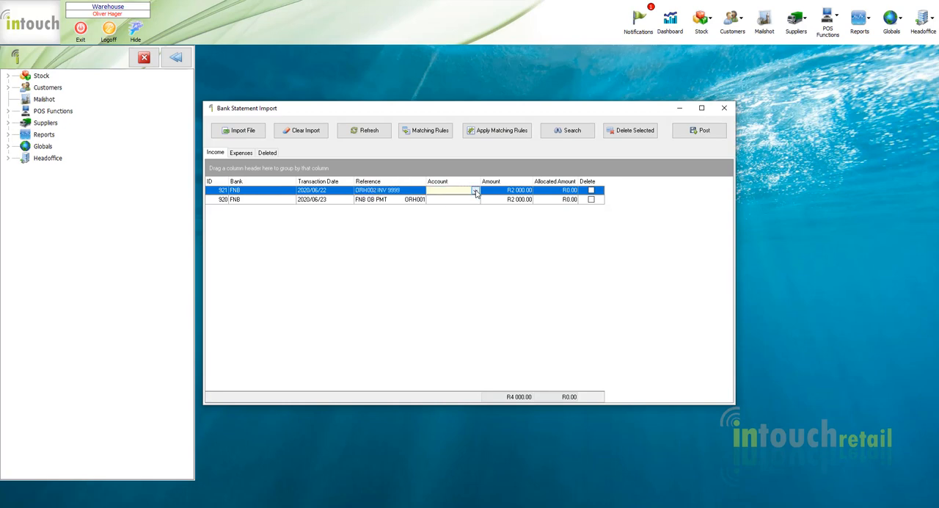
left_click(372, 193)
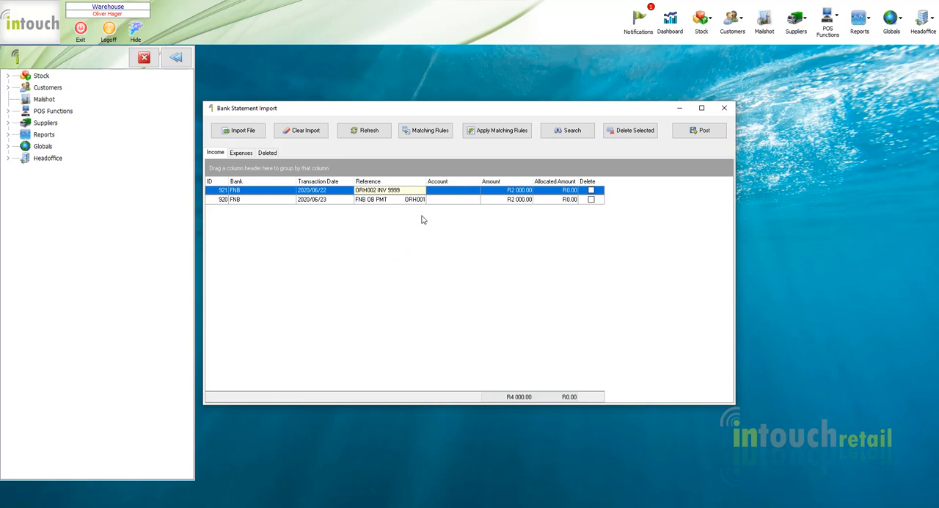
left_click(471, 192)
left_click(474, 191)
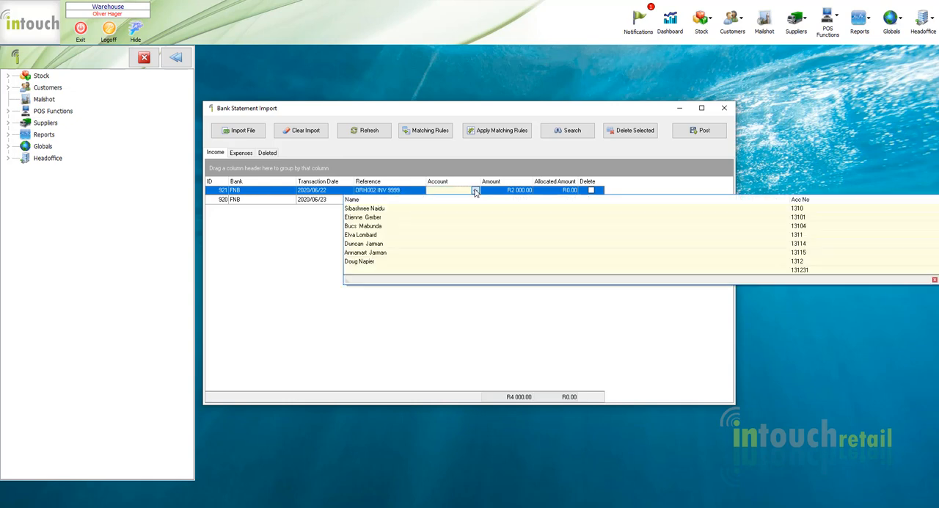
left_click_drag(936, 213, 936, 275)
left_click(833, 217)
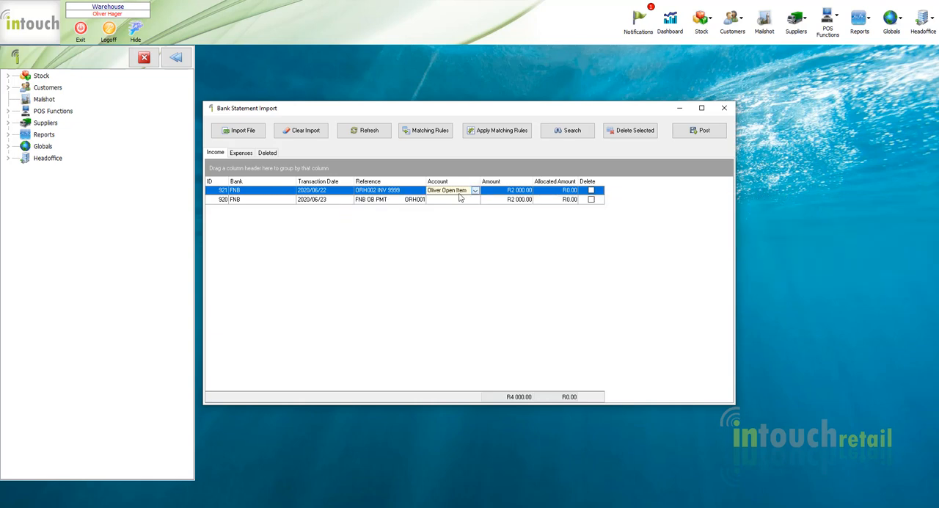
Assign the Balance BF customer account to the FNB income transaction dated 2020/06/23.
left_click(473, 201)
left_click(474, 200)
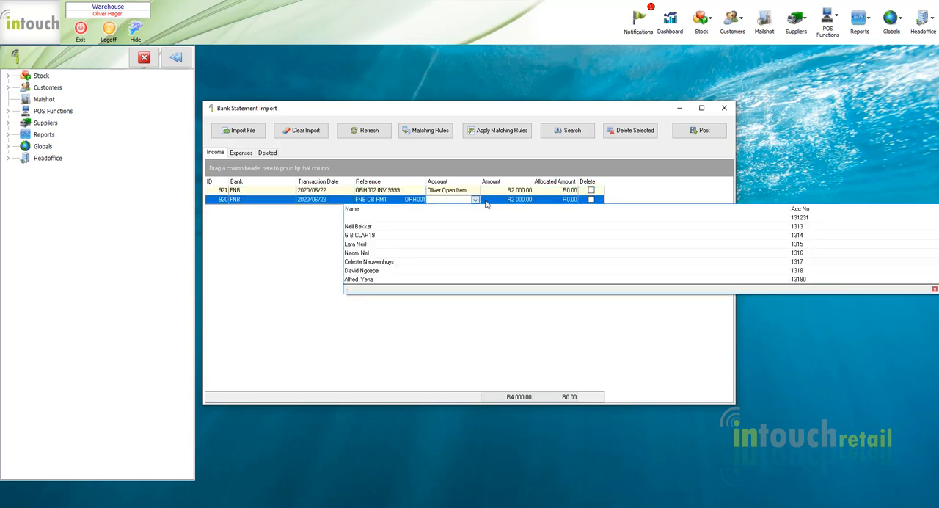
left_click_drag(935, 220, 936, 281)
scroll(851, 234, "up", 5)
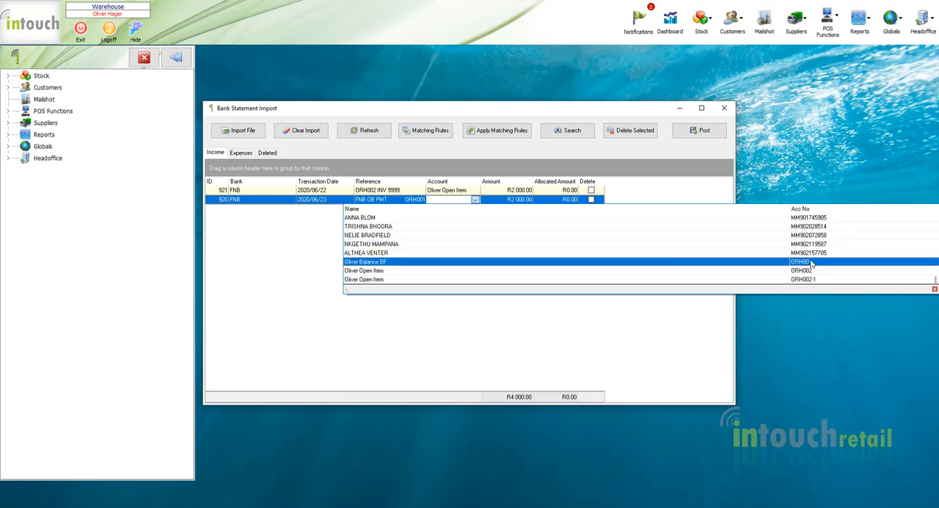
left_click(852, 264)
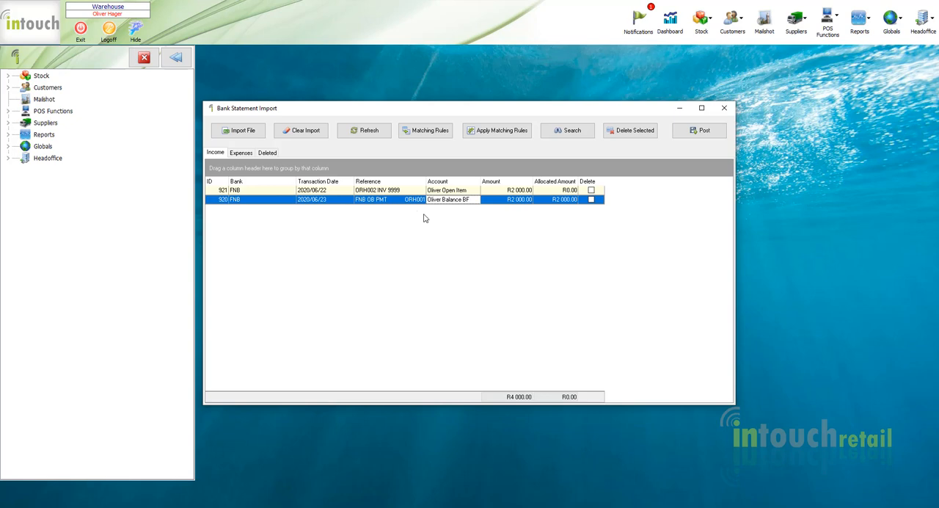
Compare the assigned accounts and allocated amounts of the two income transactions.
left_click(440, 190)
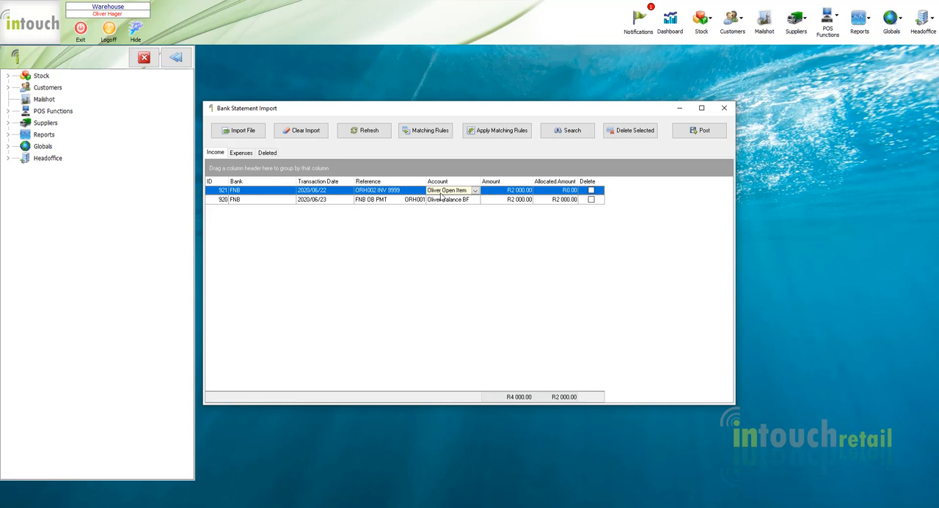
left_click(443, 199)
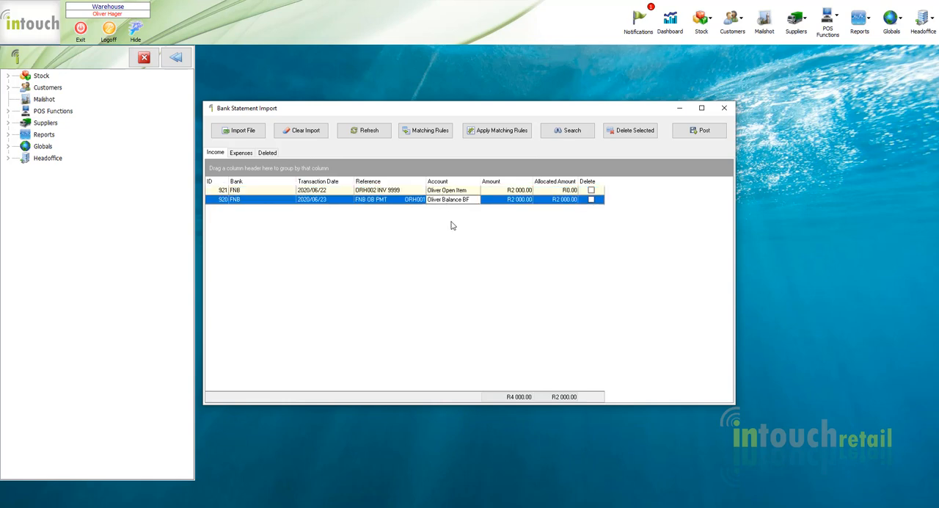
left_click(551, 203)
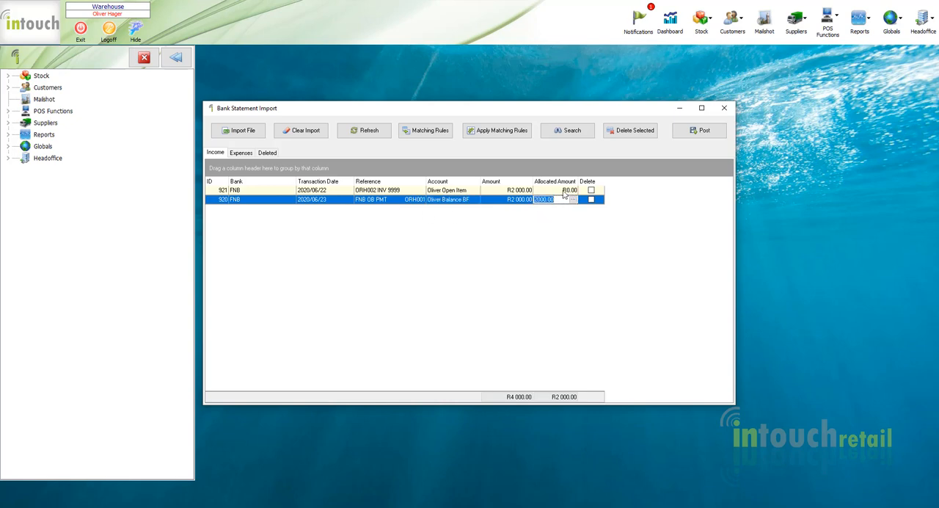
left_click(511, 191)
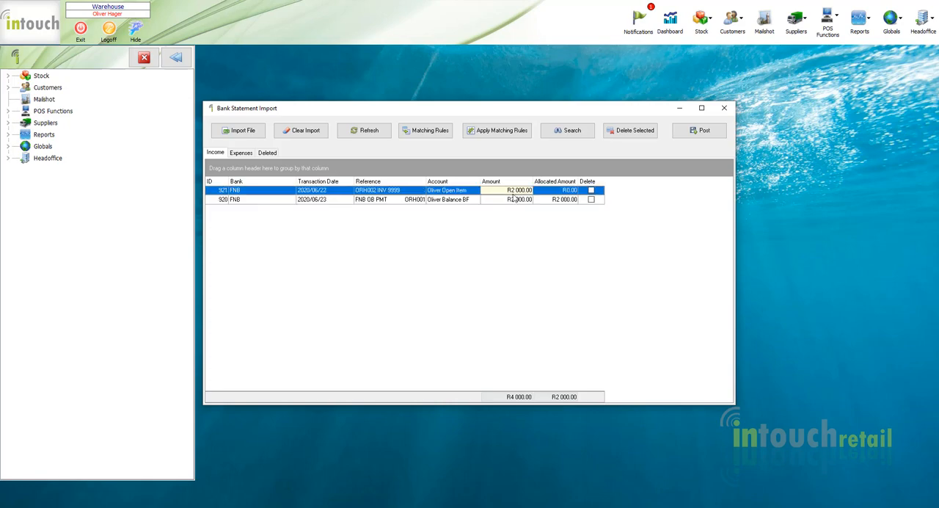
Open the invoice allocation for the 2020/06/22 transaction and allocate 2000 to the invoice dated 2020/06/23.
left_click(573, 192)
left_click(574, 191)
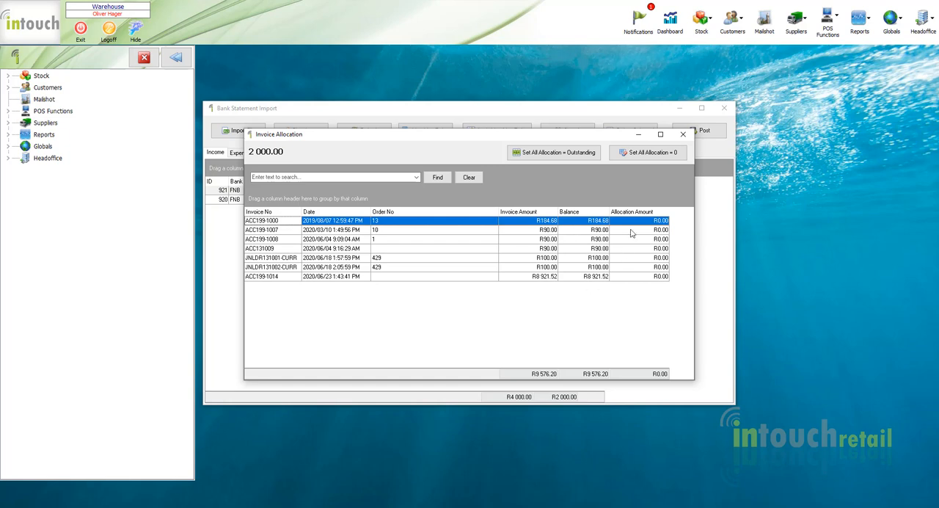
left_click(640, 277)
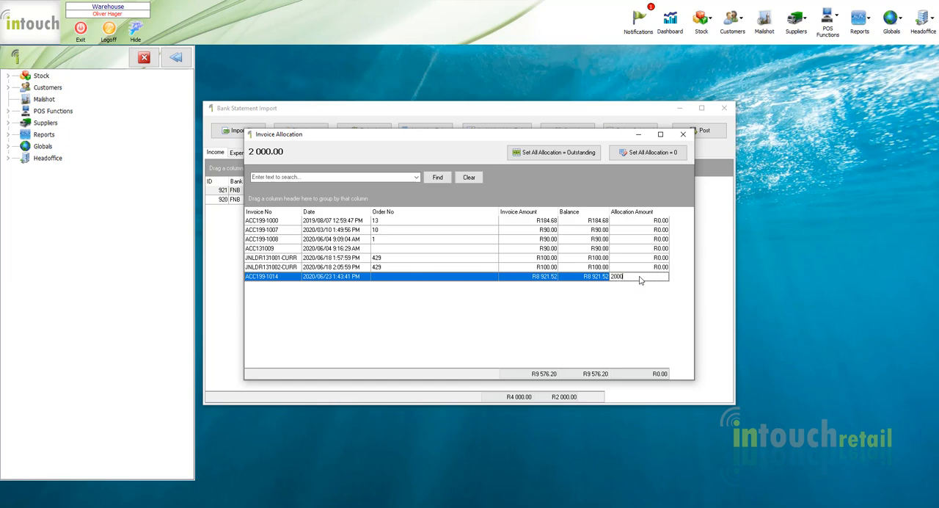
key("Return")
Reset all invoice allocations to zero, try setting them all to their outstanding balances, and reset them to zero again.
left_click(650, 156)
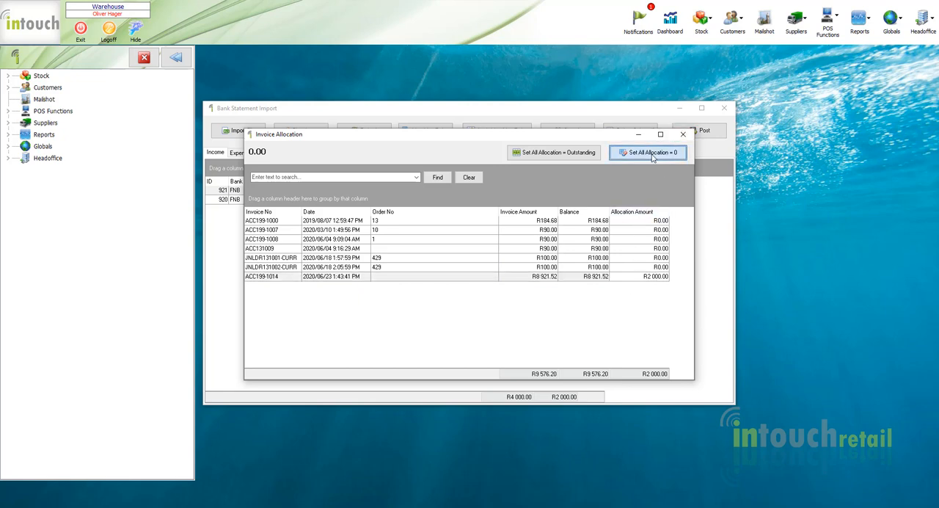
left_click(565, 160)
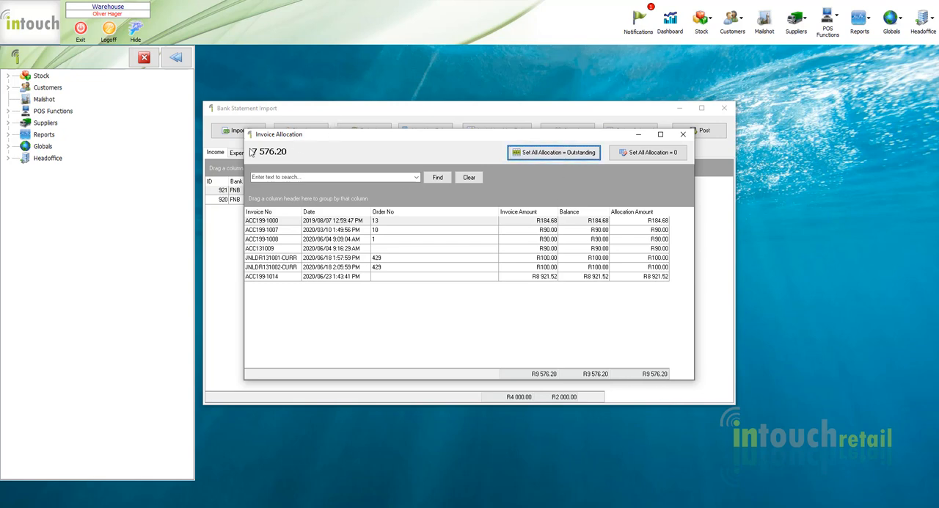
left_click(650, 152)
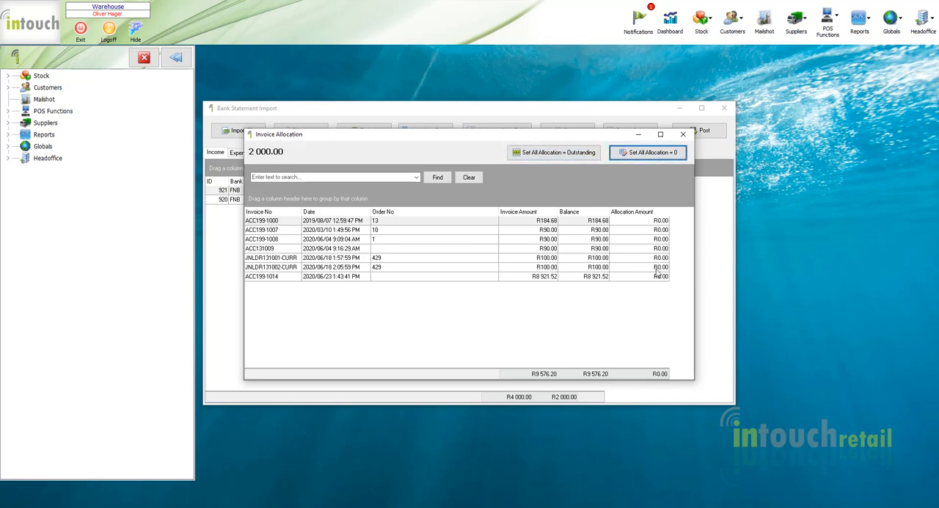
Reallocate 2000 to the invoice dated 2020/06/23 and close the invoice allocation.
left_click(646, 276)
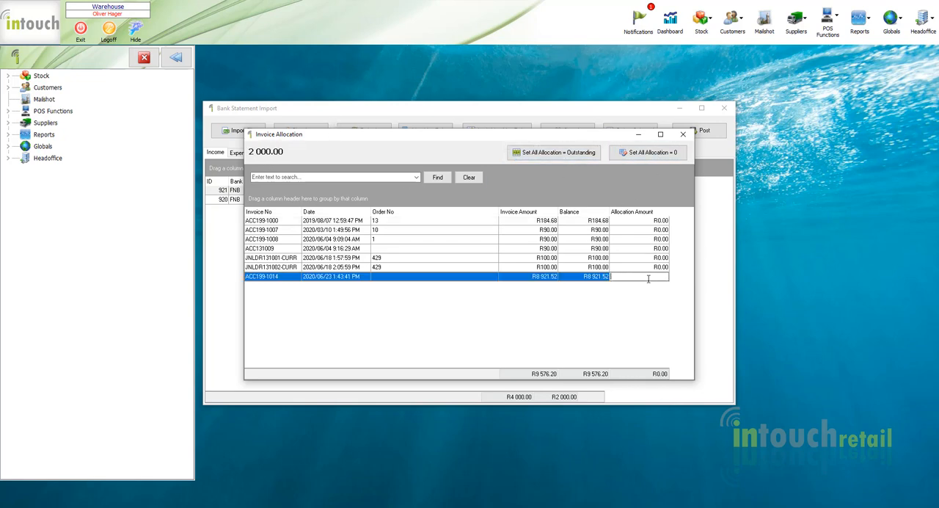
key("Return")
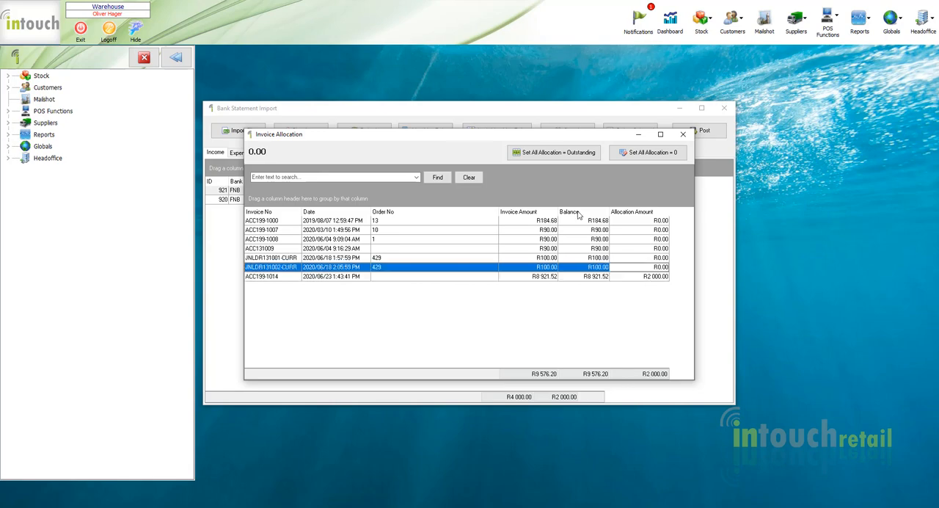
left_click(683, 134)
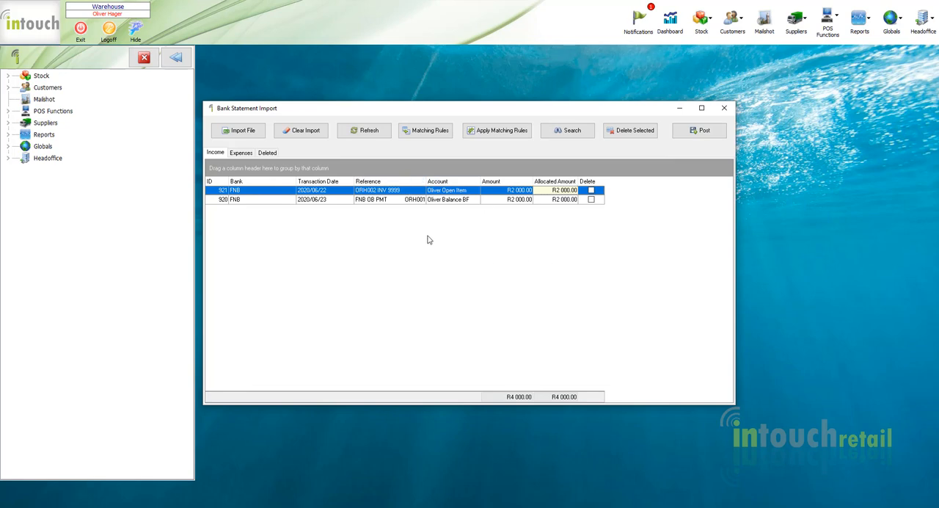
Add the 2020/06/22 transaction's reference as a matching rule for its assigned account.
left_click(397, 190)
right_click(397, 190)
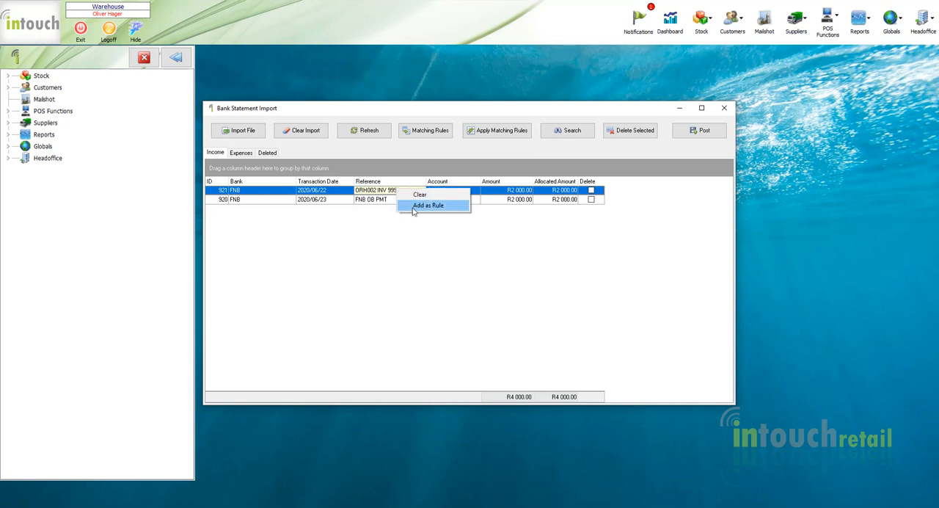
left_click(416, 206)
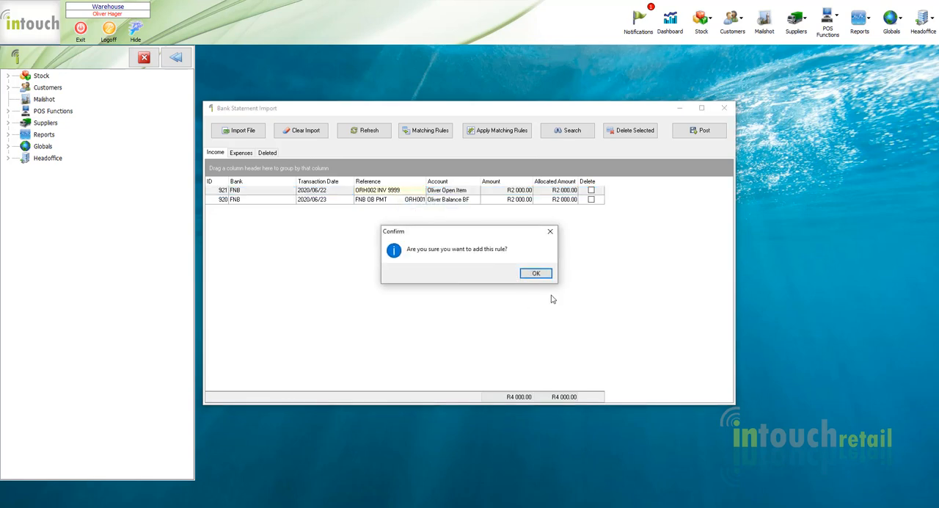
left_click(538, 273)
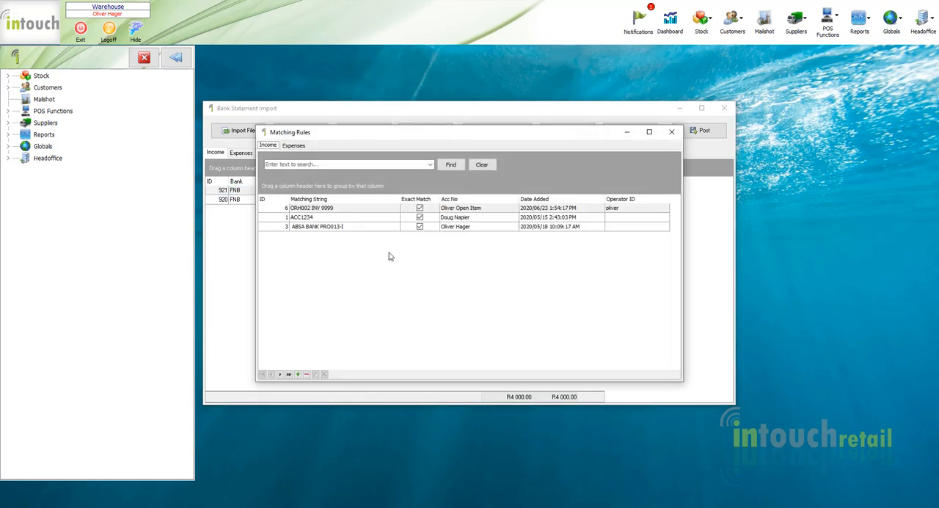
Shorten the new rule's matching string to only the customer's account number, turn off its exact match, save it and close the matching rules.
left_click(362, 211)
left_click(349, 210)
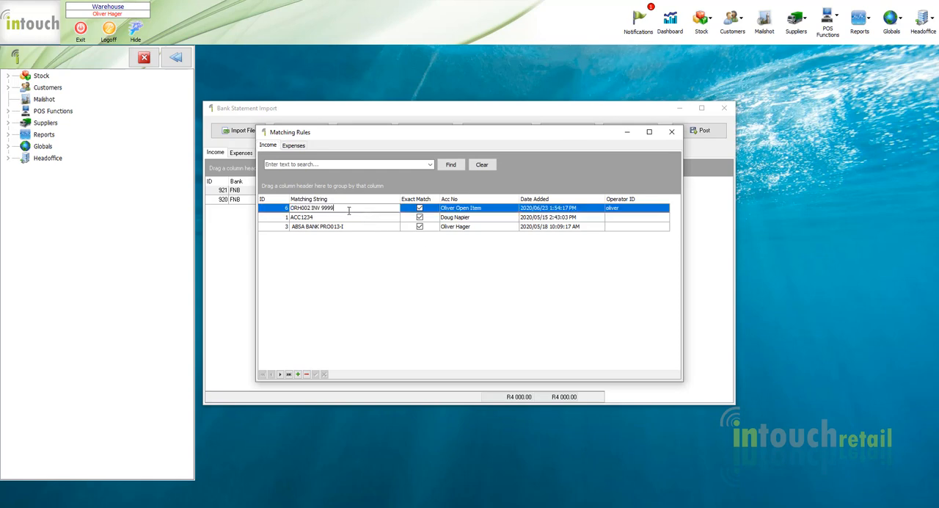
key("ctrl+shift+Left")
key("ctrl+shift+Left")
key("BackSpace")
left_click(420, 209)
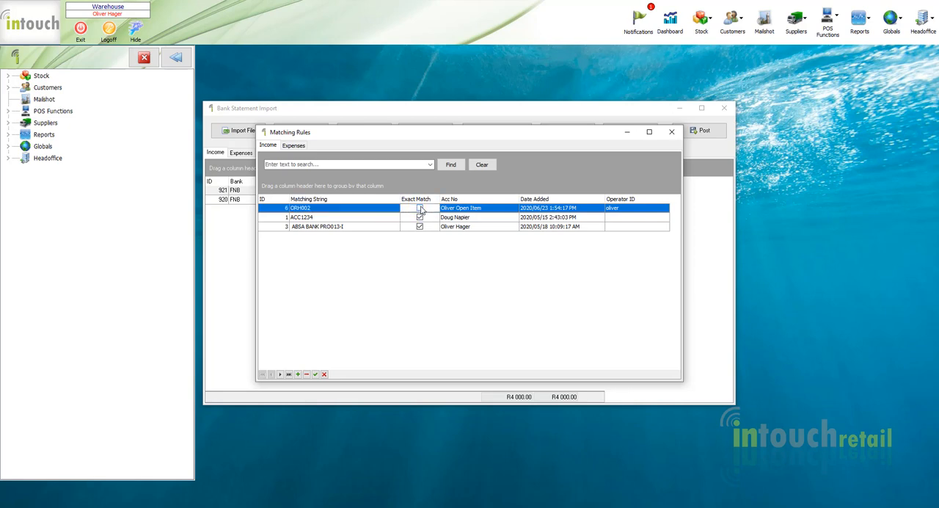
left_click(315, 375)
left_click(460, 211)
left_click(460, 212)
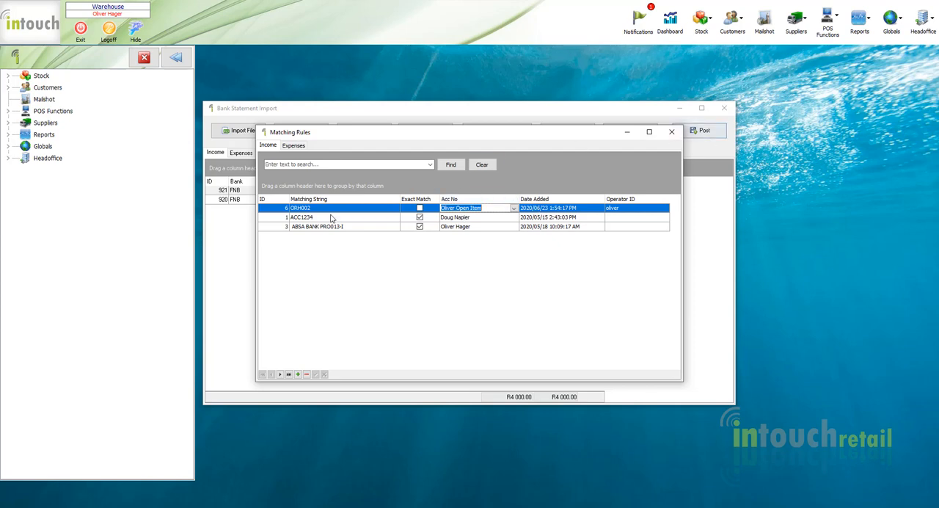
left_click(671, 132)
Add the 2020/06/23 transaction's reference as a matching rule for its assigned account.
left_click(379, 203)
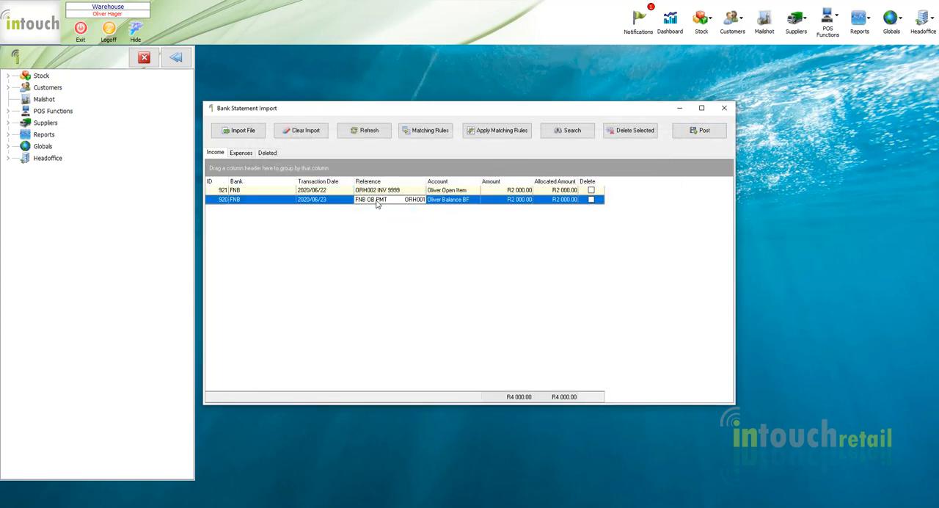
right_click(378, 204)
left_click(397, 219)
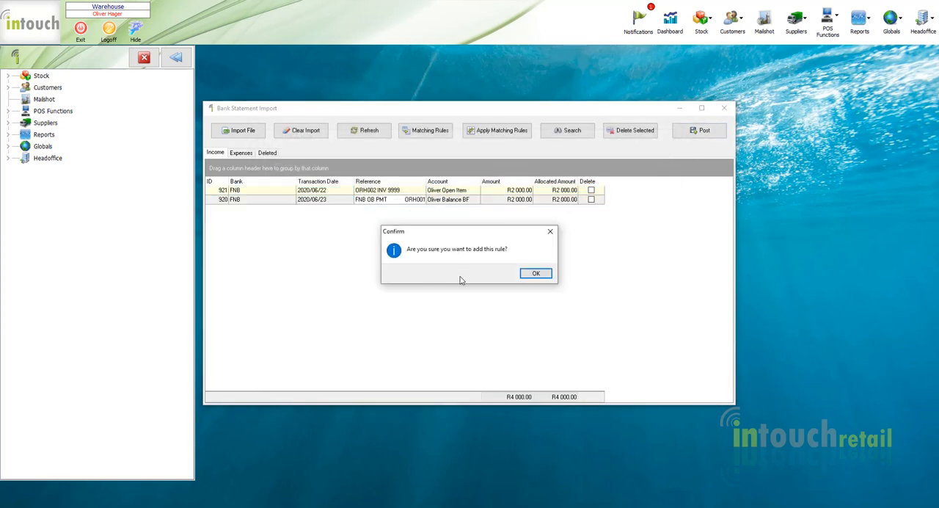
left_click(543, 276)
Strip the FNB OB PMT prefix from the new rule's matching string, turn off its exact match and close the matching rules.
left_click(331, 213)
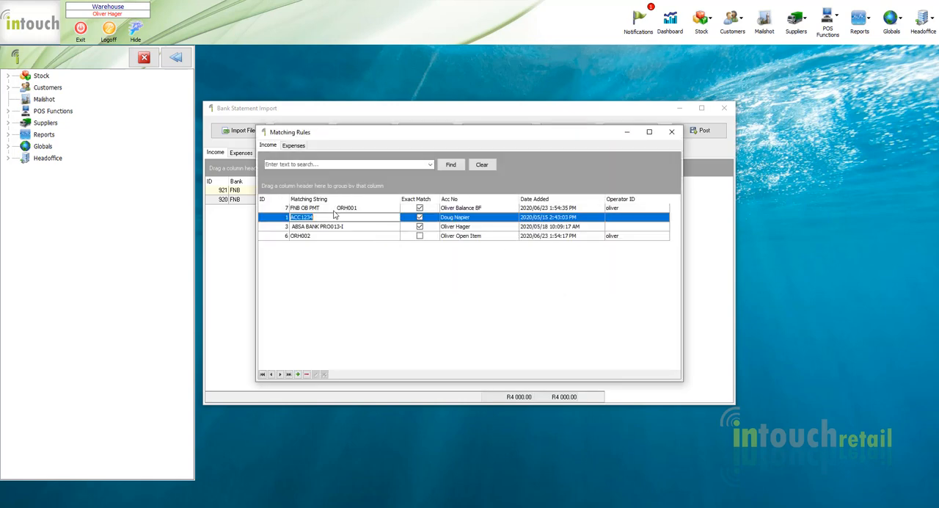
left_click(336, 209)
left_click(337, 209)
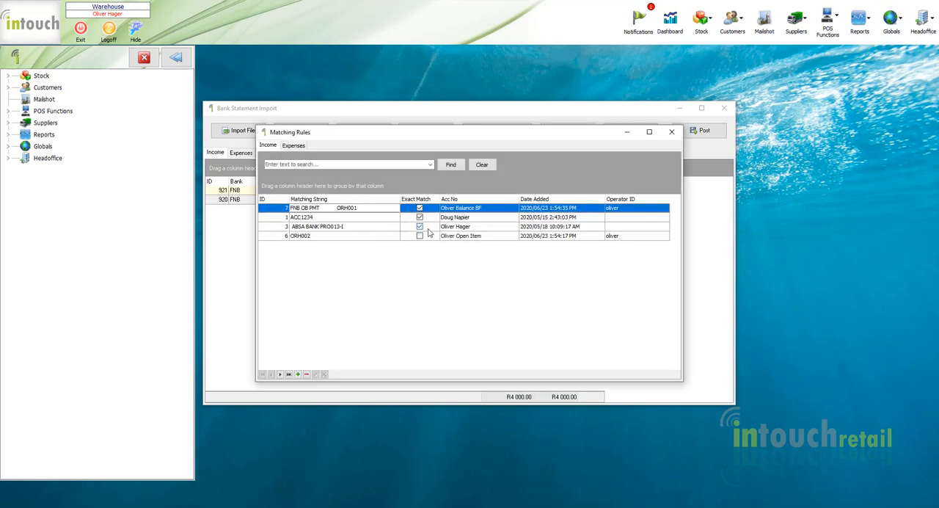
key("shift+Home")
key("BackSpace")
left_click(418, 208)
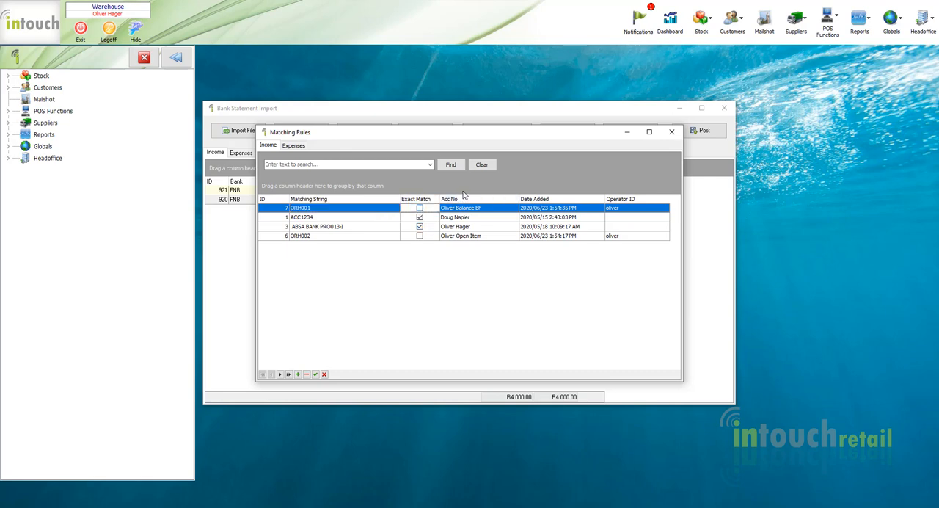
left_click(672, 132)
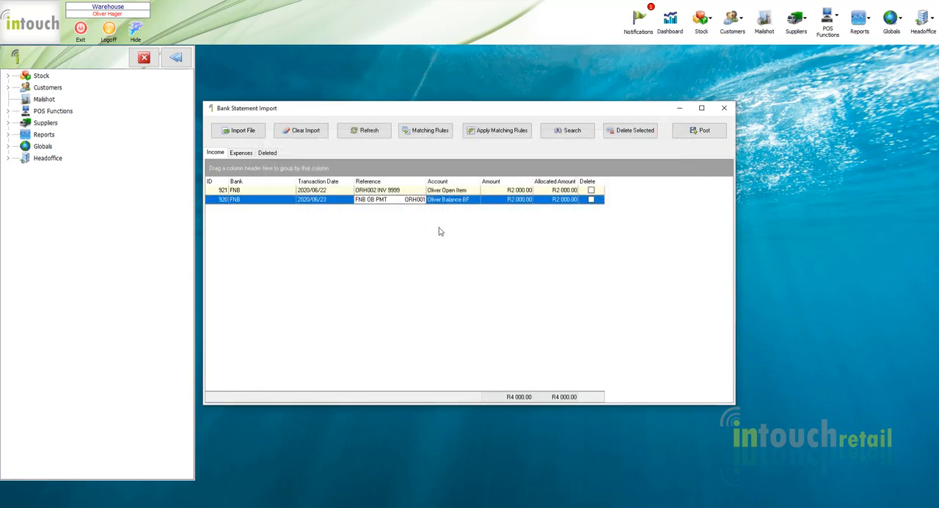
Clear all unposted transactions and import FNB.csv from the desktop again with the FNB bank file type.
left_click(301, 130)
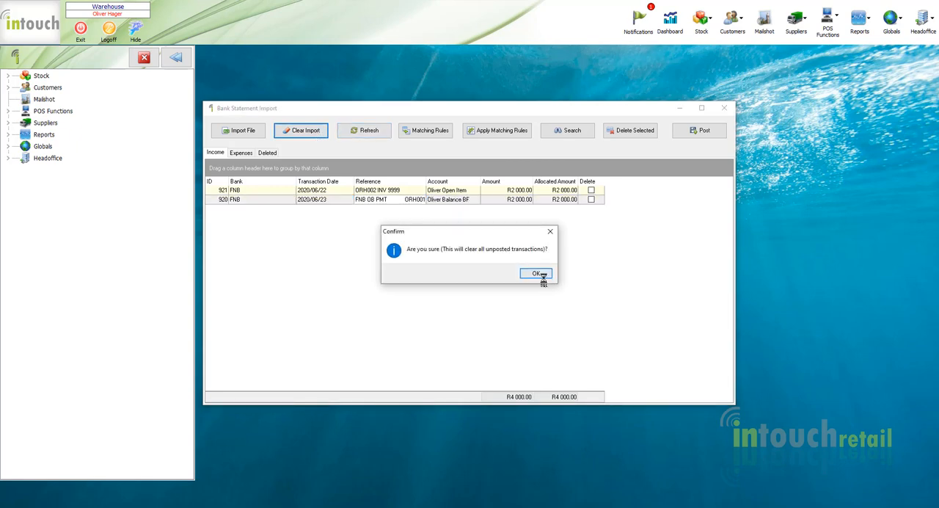
left_click(540, 274)
left_click(224, 134)
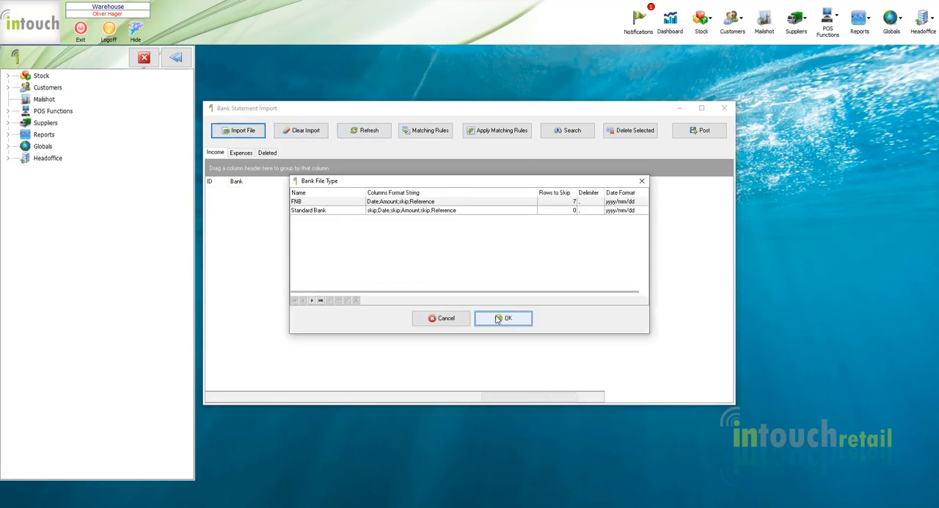
double_click(398, 203)
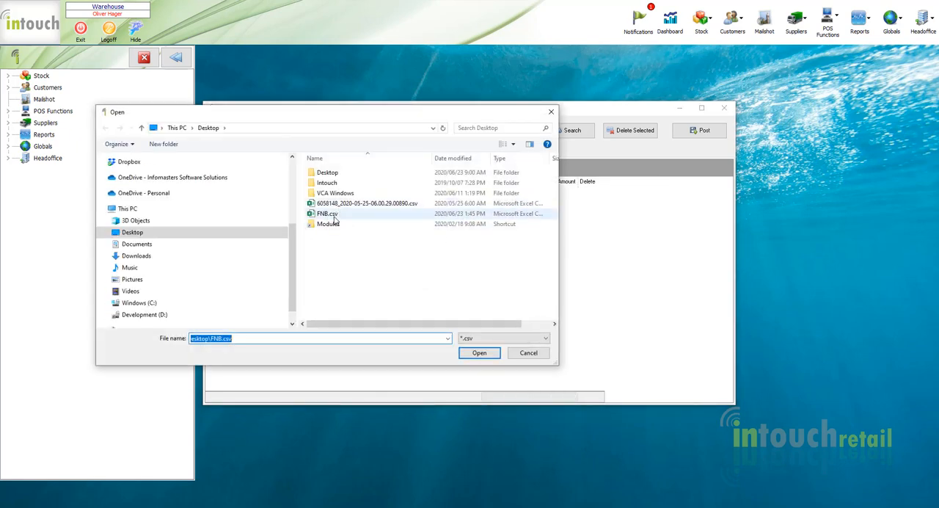
double_click(335, 217)
left_click(535, 271)
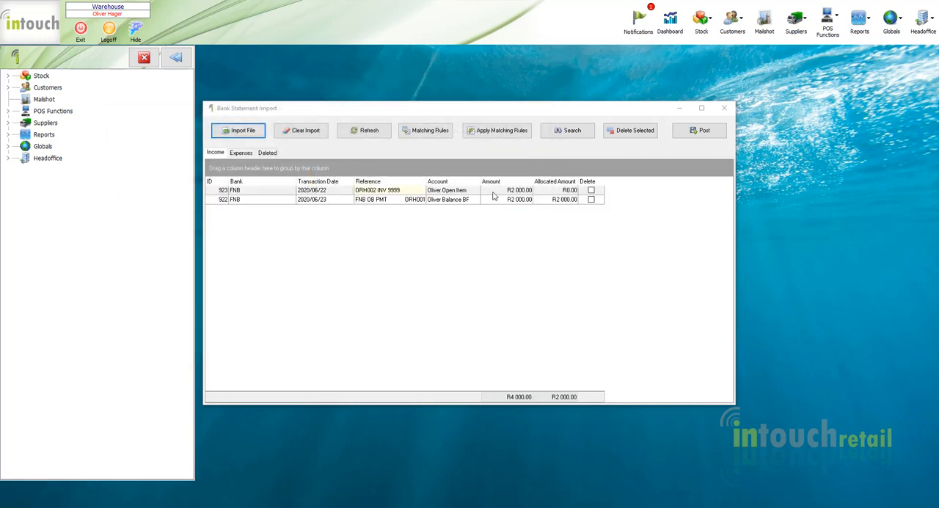
Allocate 2000 of the reimported 2020/06/22 transaction to the invoice dated 2020/06/23 and close the invoice allocation.
left_click(456, 203)
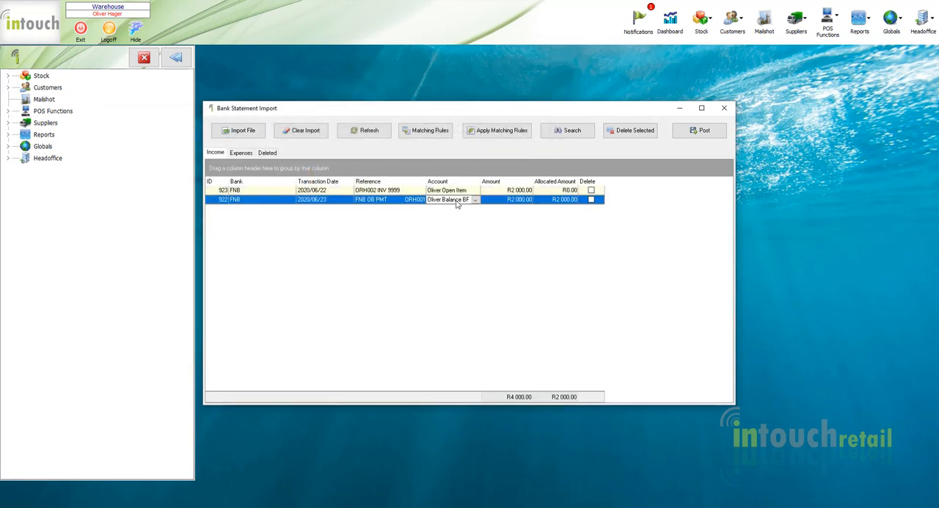
left_click(578, 192)
left_click(576, 191)
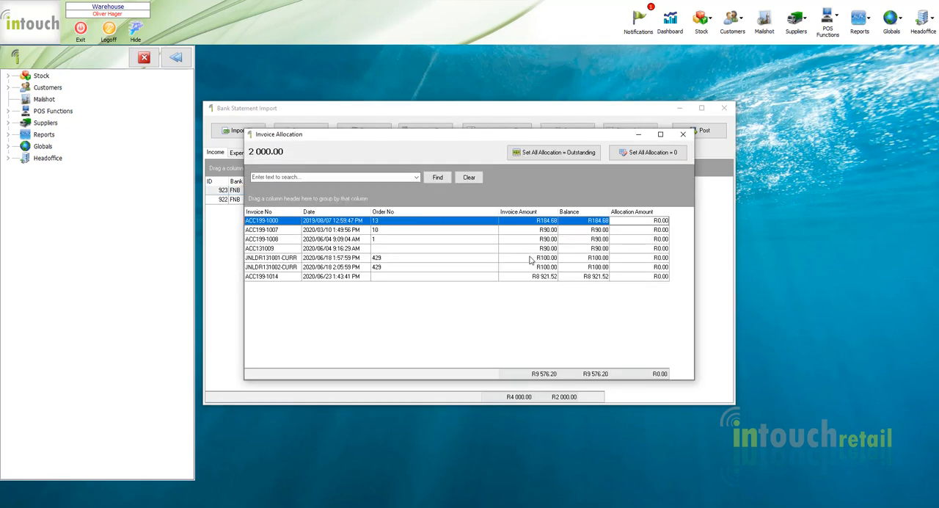
left_click(642, 275)
type("2 000")
key("Up")
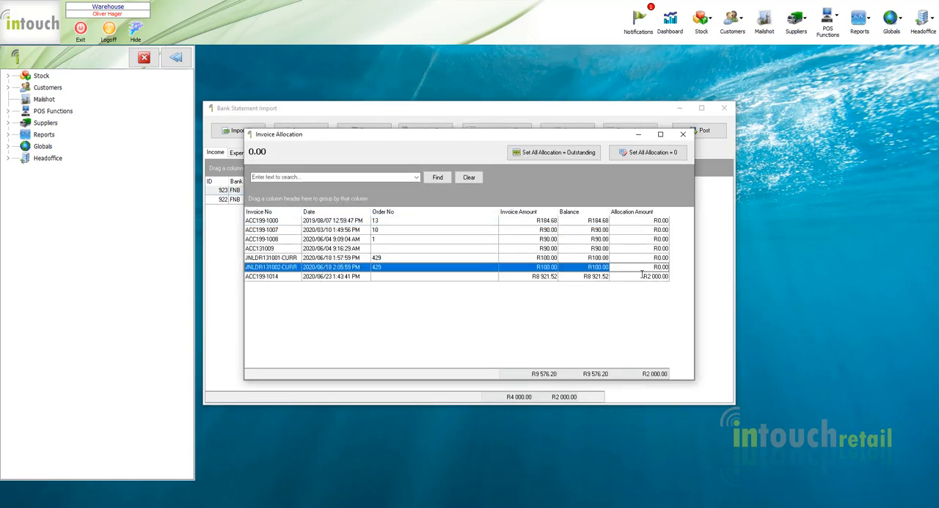
left_click(681, 135)
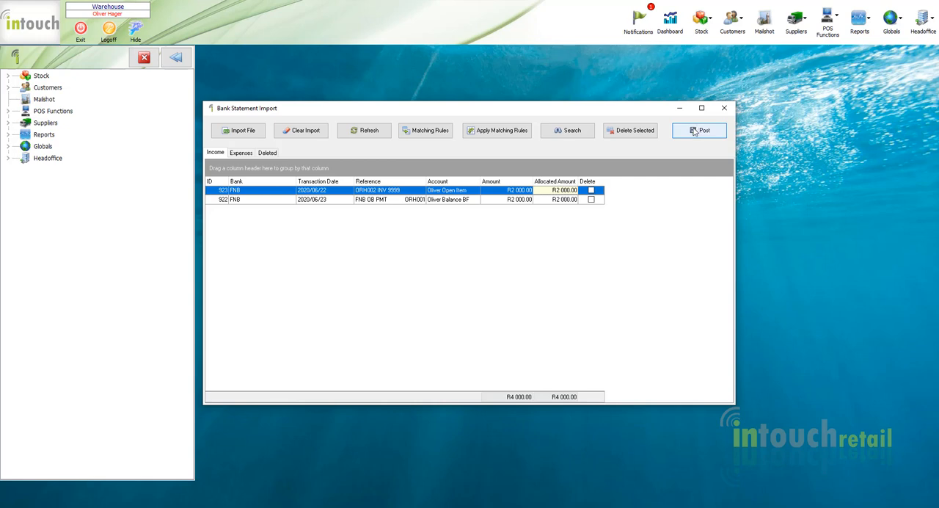
Post the matched bank transactions and close the bank statement import.
left_click(694, 132)
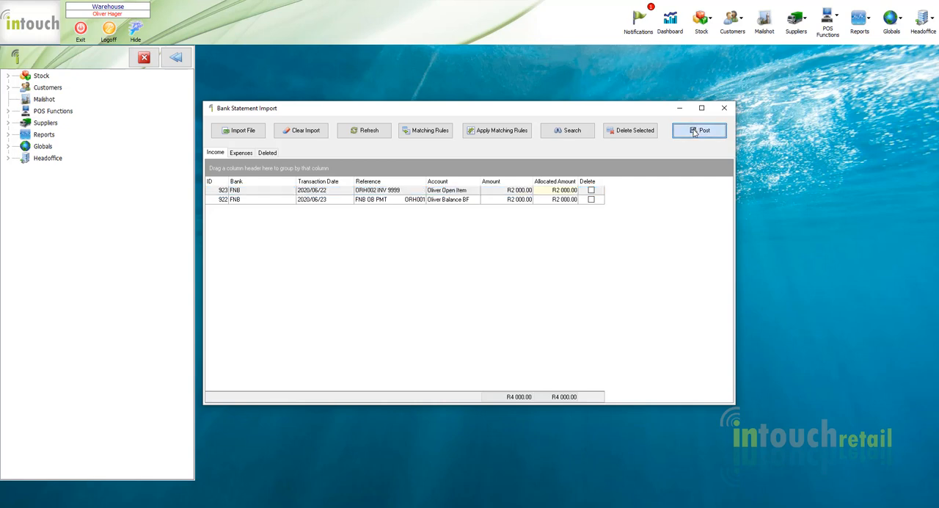
left_click(539, 275)
left_click(536, 271)
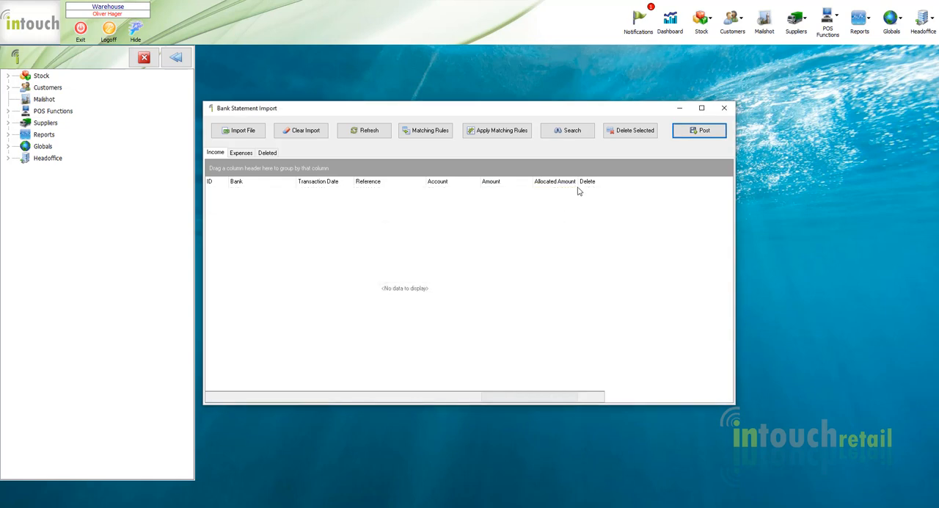
left_click(724, 108)
Open the customer enquiry and inspect the details of the 2020/06/23 account payment on the balance-brought-forward account.
left_click(735, 31)
left_click(736, 58)
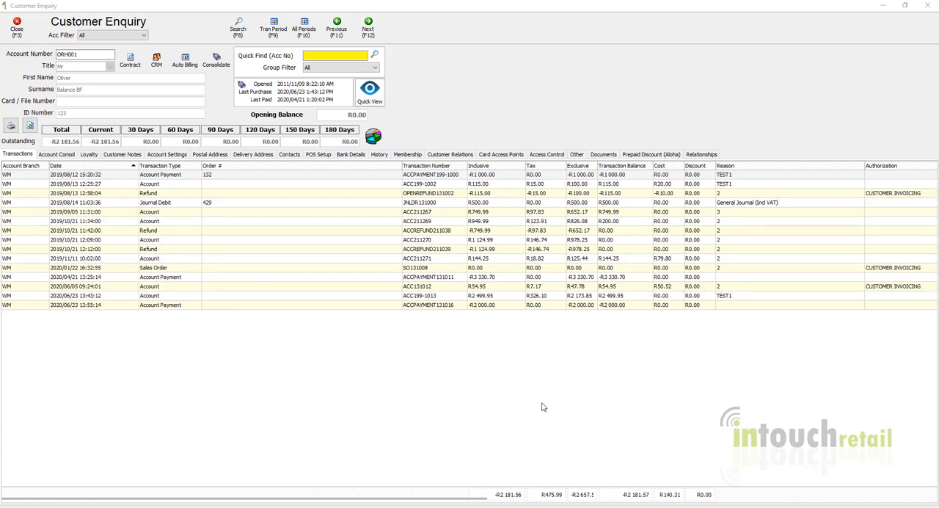
left_click(83, 306)
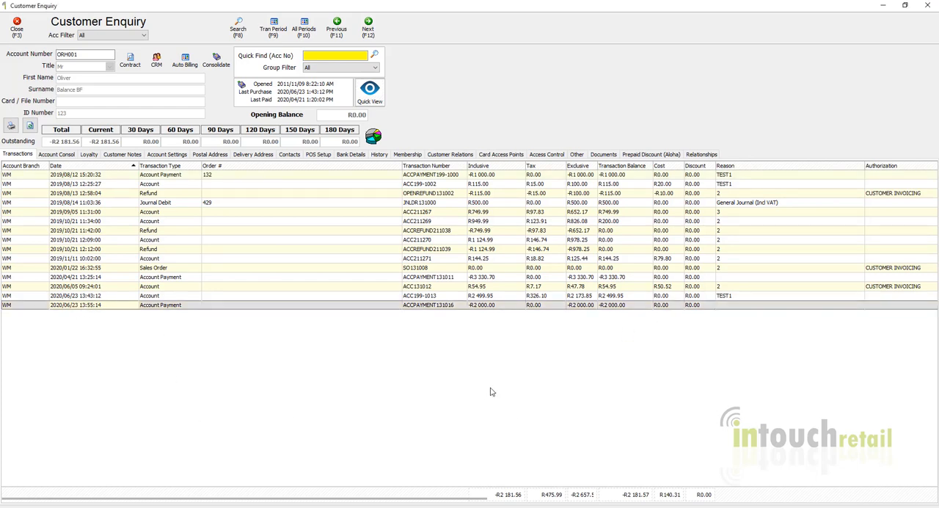
double_click(369, 306)
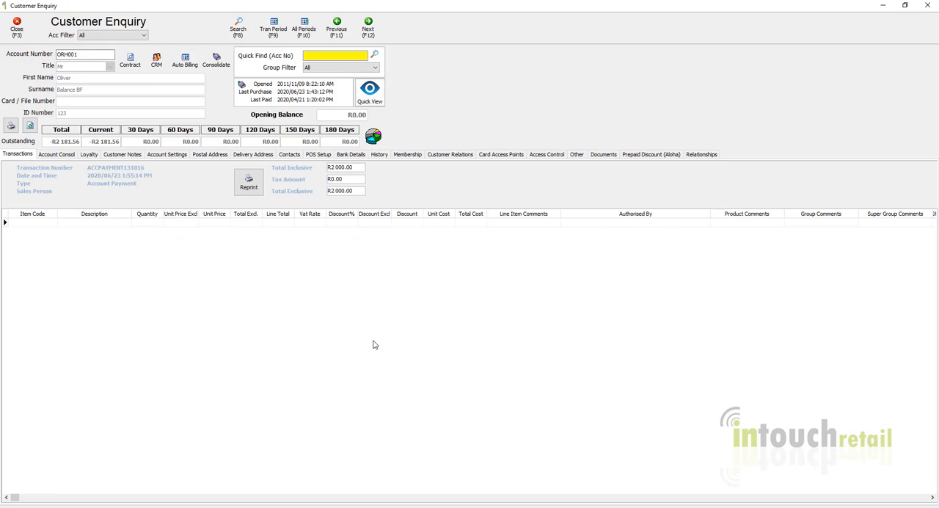
double_click(376, 344)
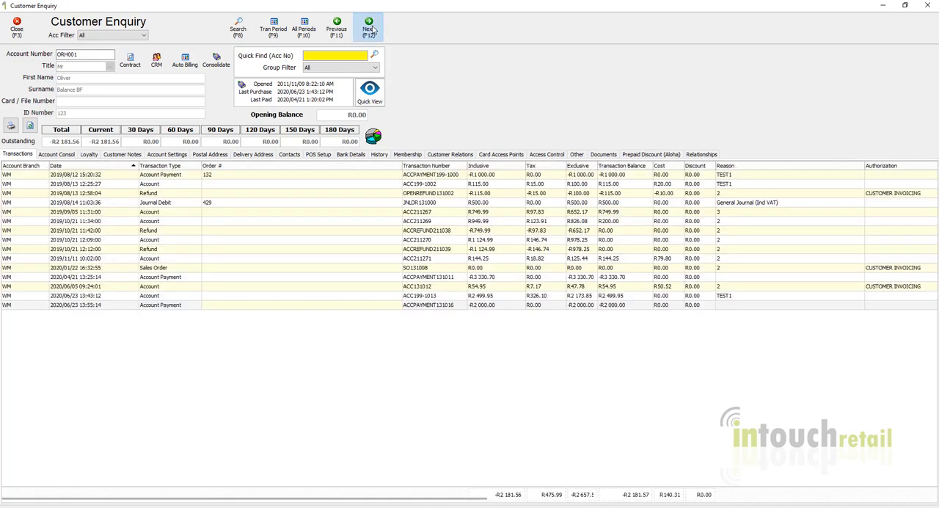
Go to the next customer, the open-item account, and examine the invoice allocation of its 2020/06/23 account payment.
left_click(369, 26)
double_click(207, 258)
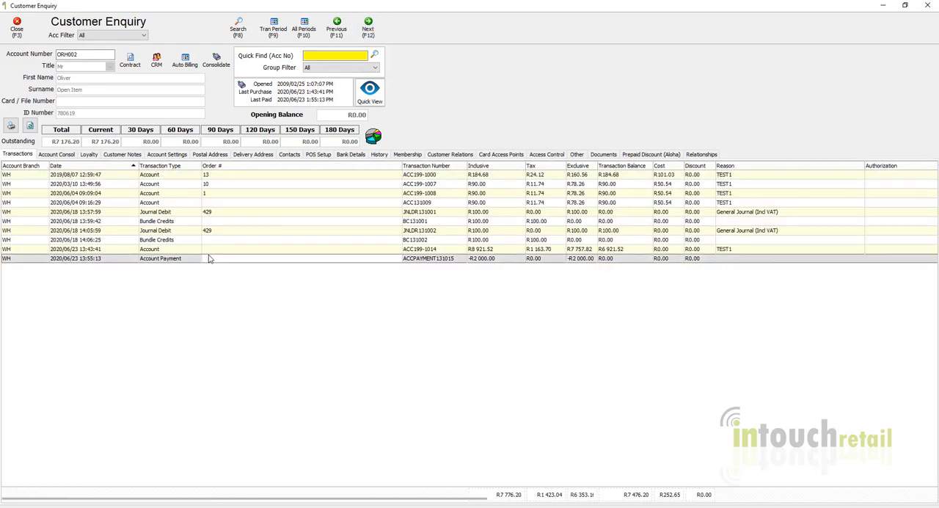
left_click(97, 223)
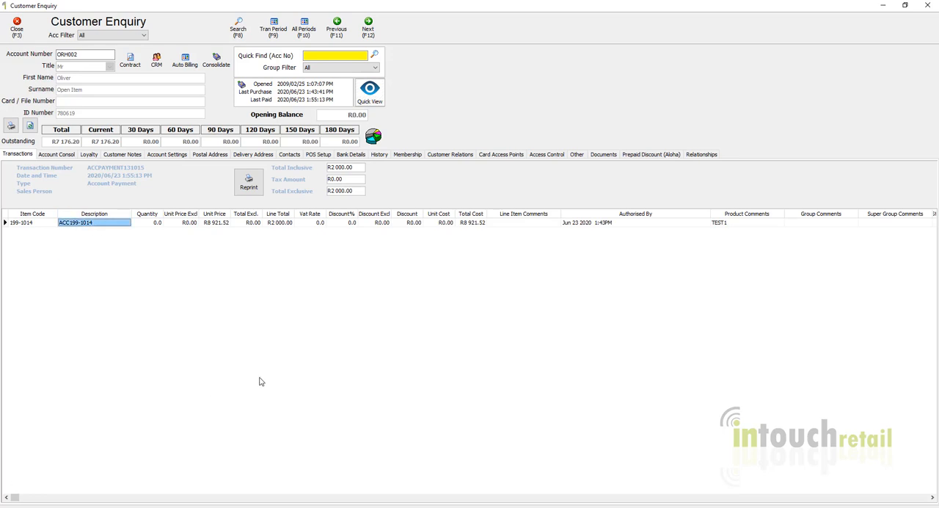